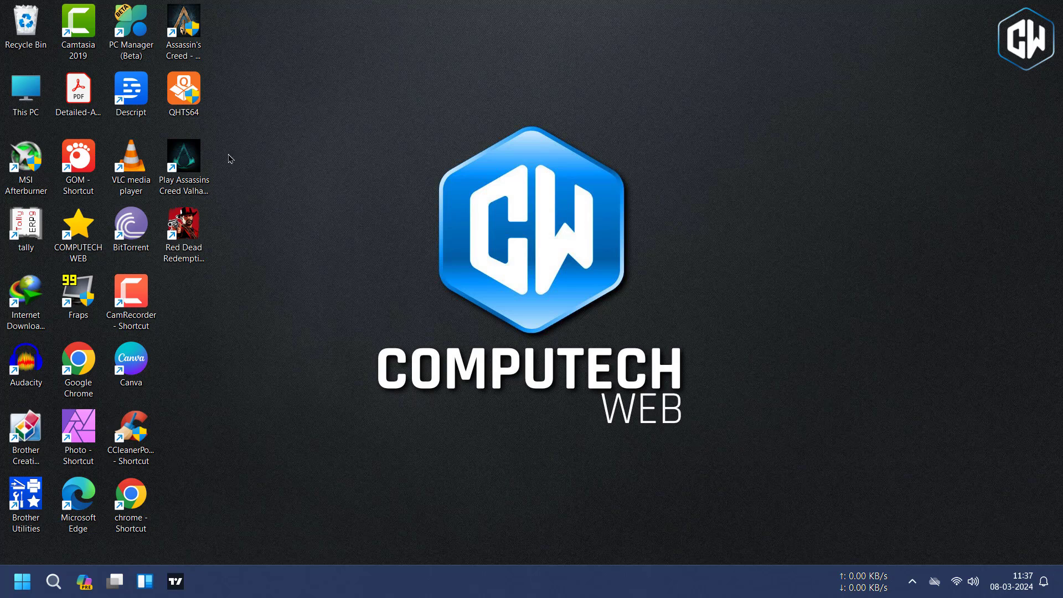
Step: Open OneDrive - Personal from This PC and sign in with the account e-mail and password
double_click(40, 94)
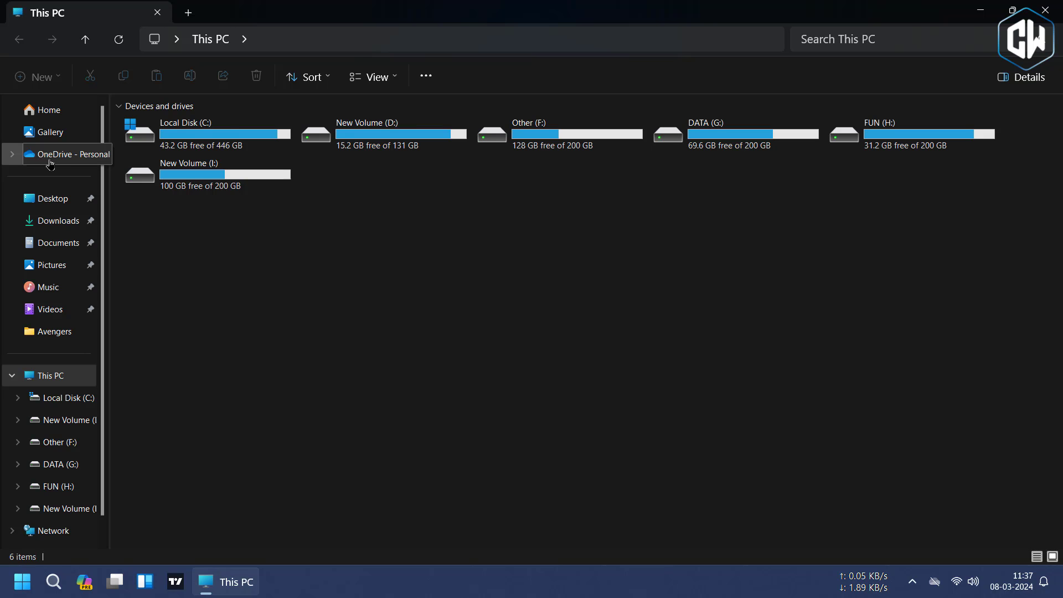
left_click(50, 161)
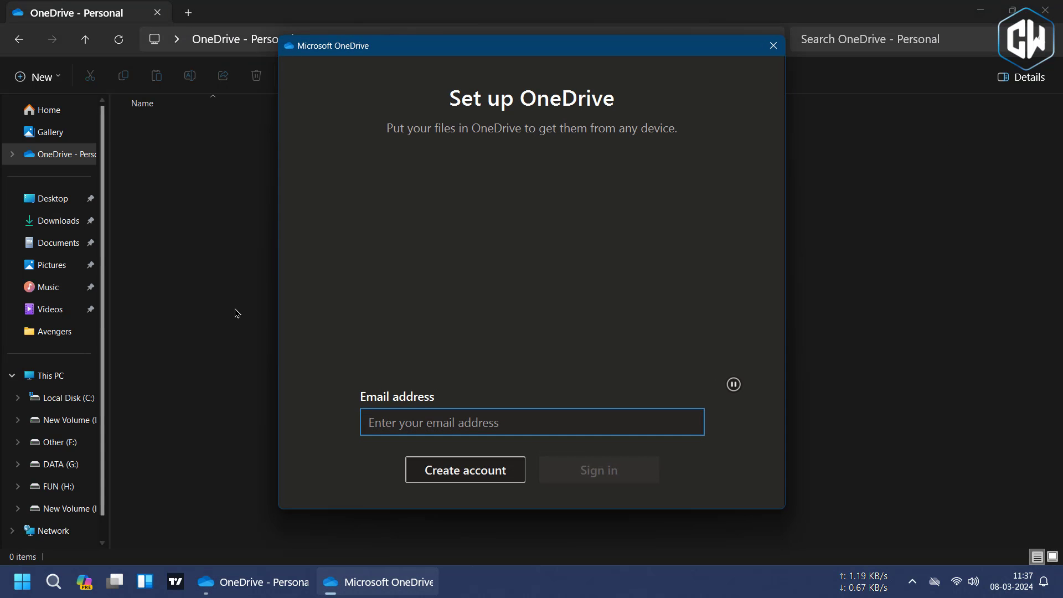
key("ctrl+v")
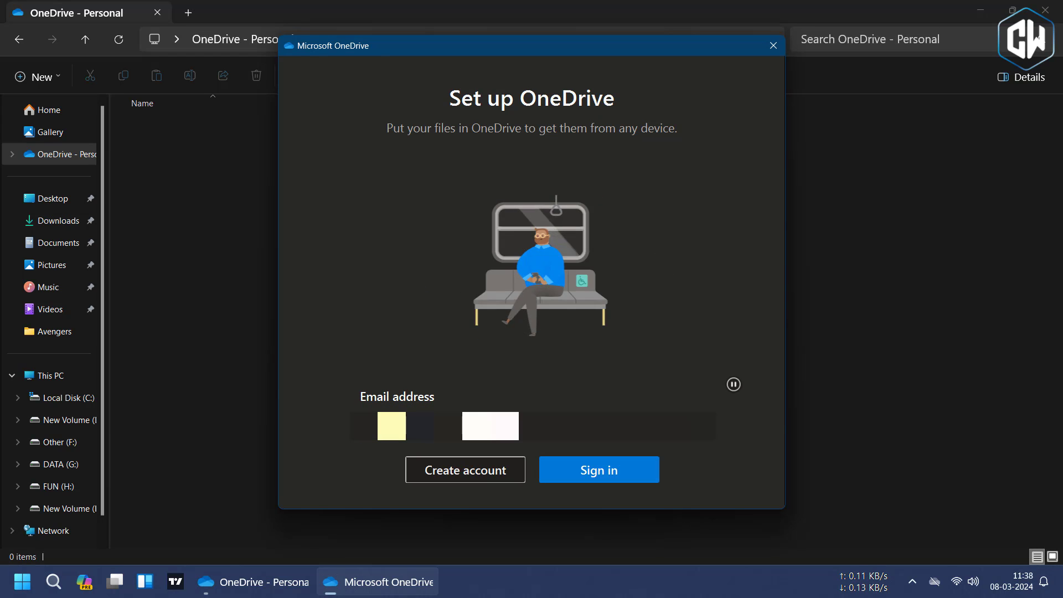
left_click(596, 477)
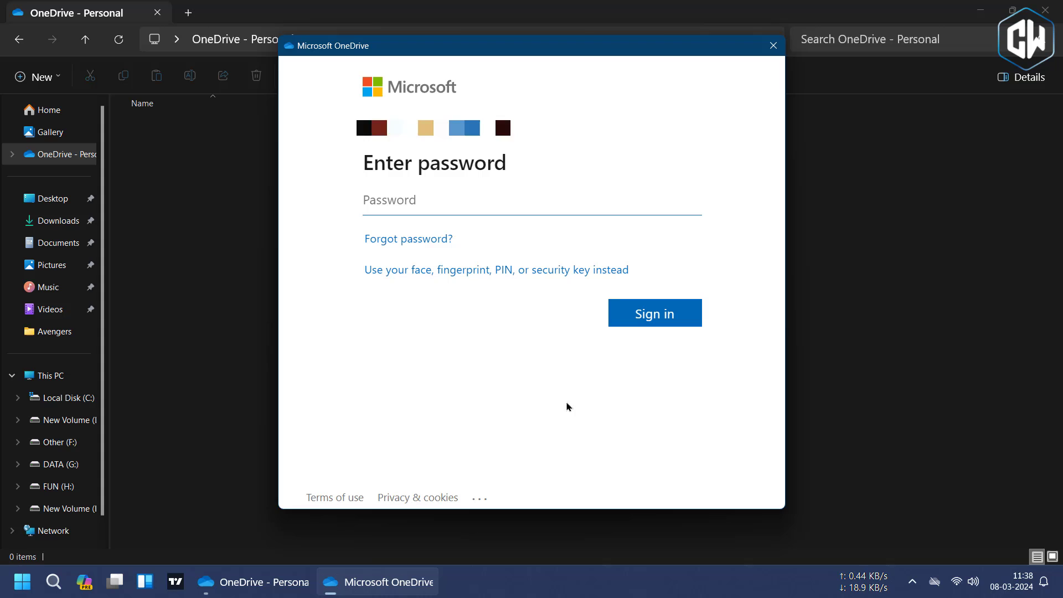
left_click(463, 197)
type("•••••••••••")
left_click(640, 318)
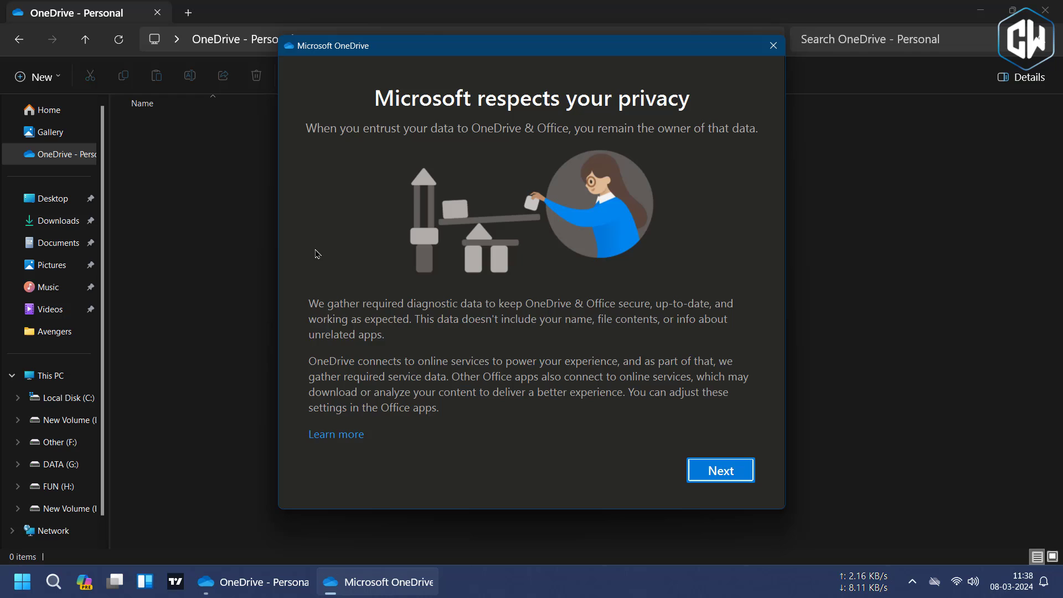
Step: Get past the privacy and data-sharing prompts, keep the default folder location, and skip folder backup
left_click(714, 474)
left_click(714, 474)
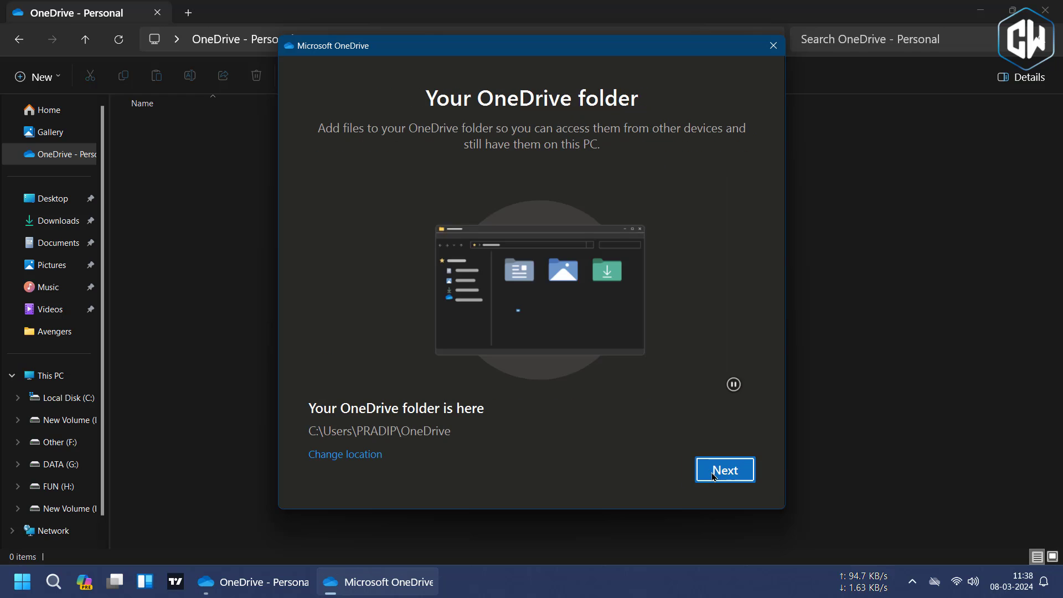
left_click(712, 474)
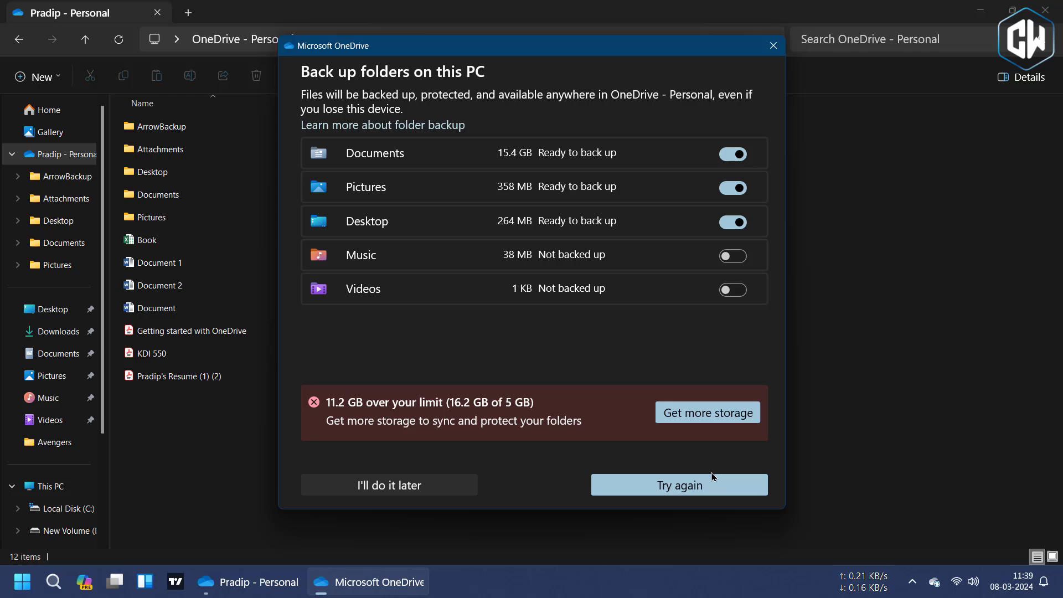
left_click(713, 476)
left_click(458, 493)
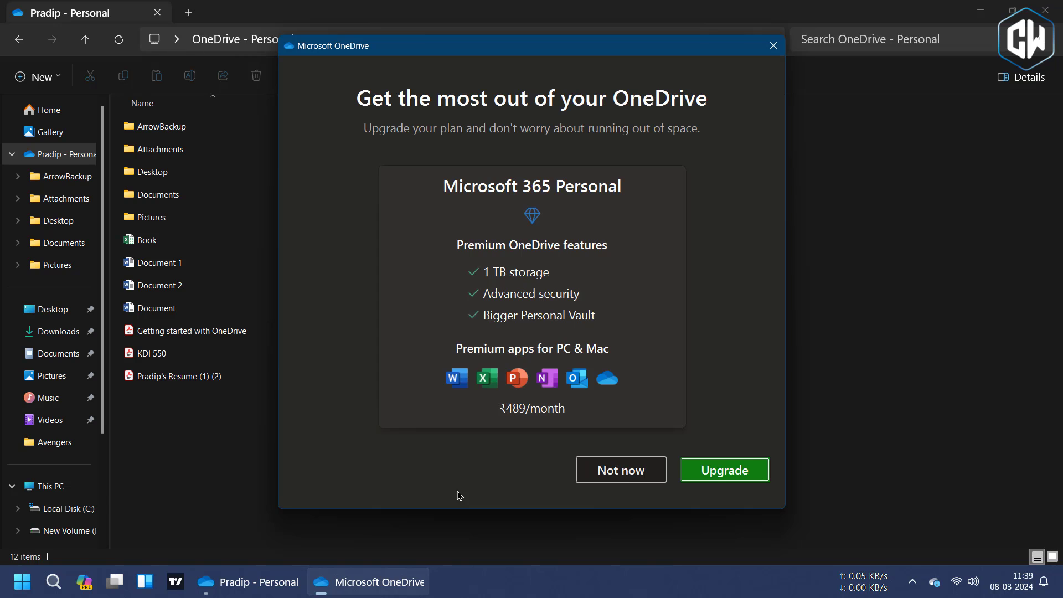
Step: Decline the storage upgrade, skip the tour and mobile app, and open the OneDrive folder
left_click(620, 470)
left_click(702, 476)
left_click(702, 476)
left_click(702, 476)
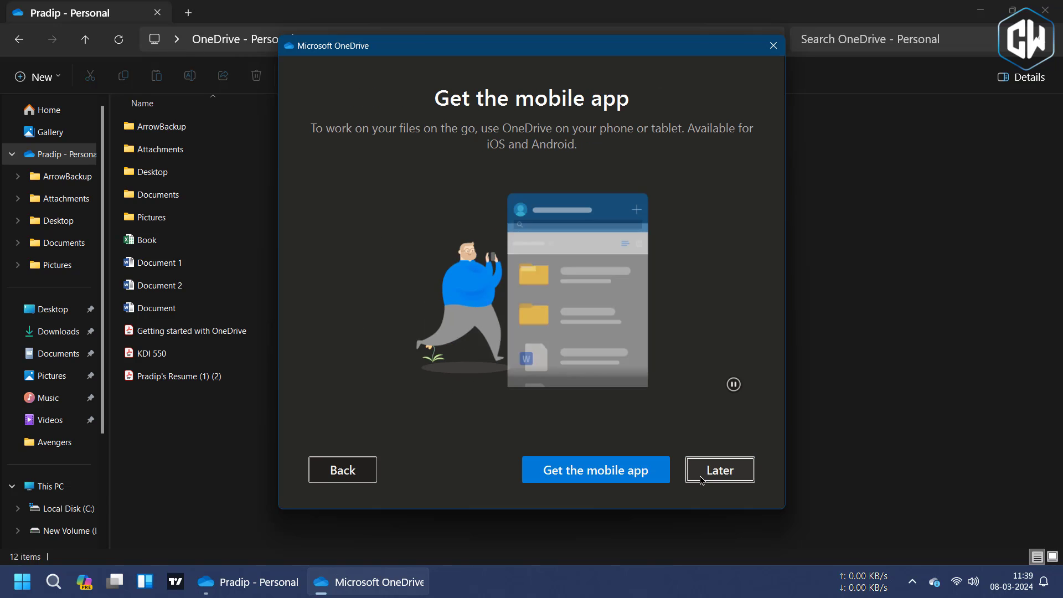
left_click(702, 476)
left_click(700, 476)
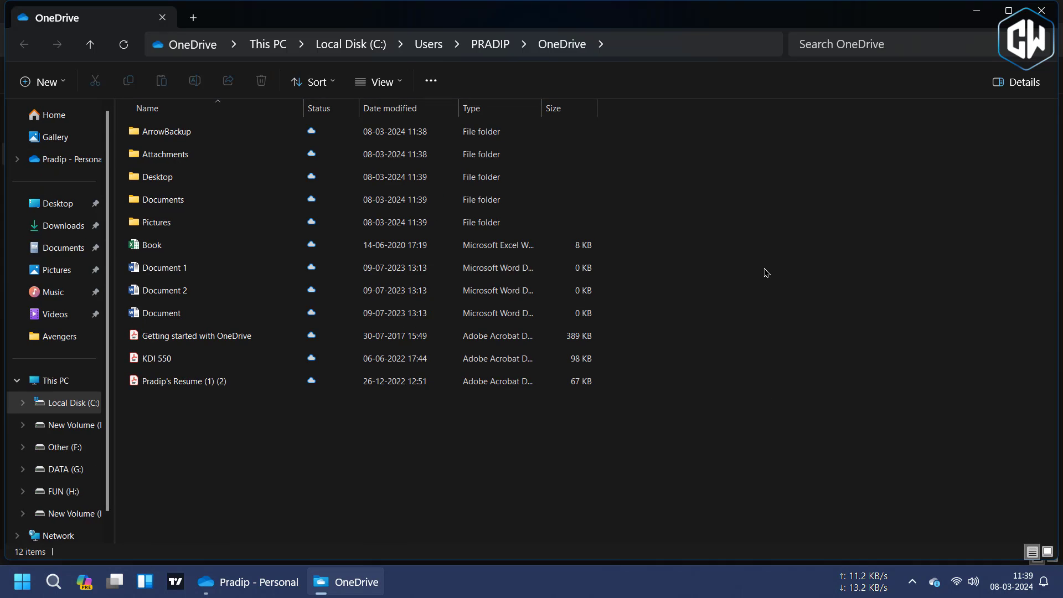
Step: Bring up the OneDrive folder view's context options, then dismiss them unchanged
right_click(766, 272)
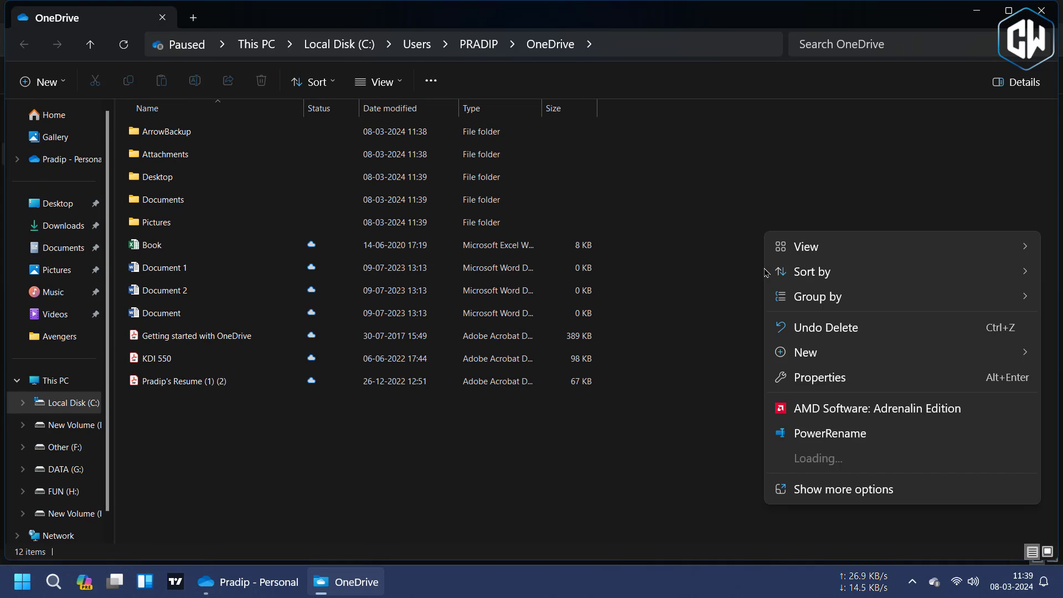
mouse_move(783, 293)
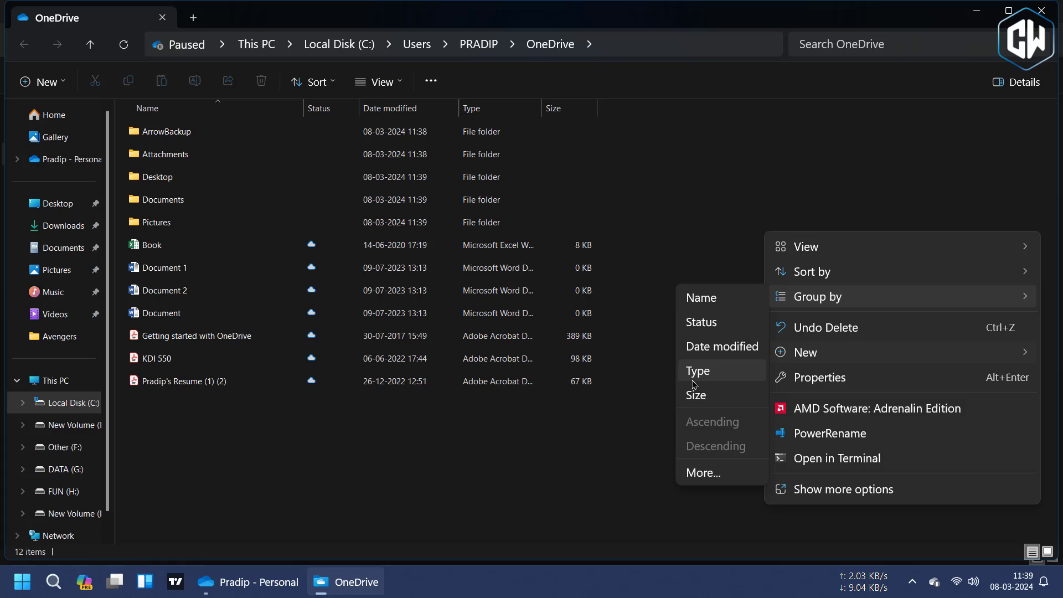
left_click(554, 443)
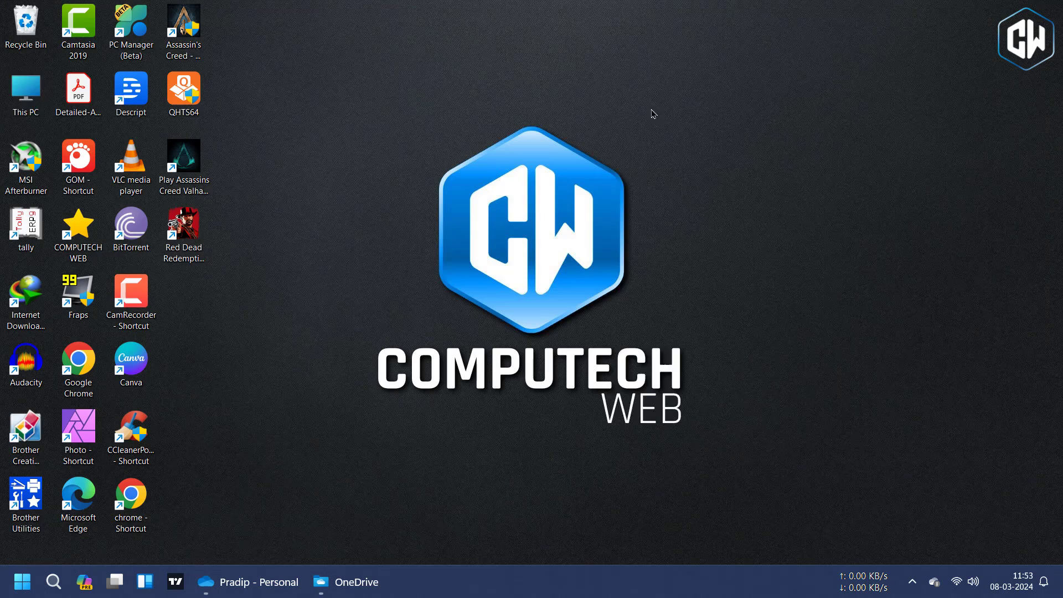
Step: Create a new Word document and a new Excel worksheet side by side on the desktop
right_click(629, 143)
mouse_move(676, 261)
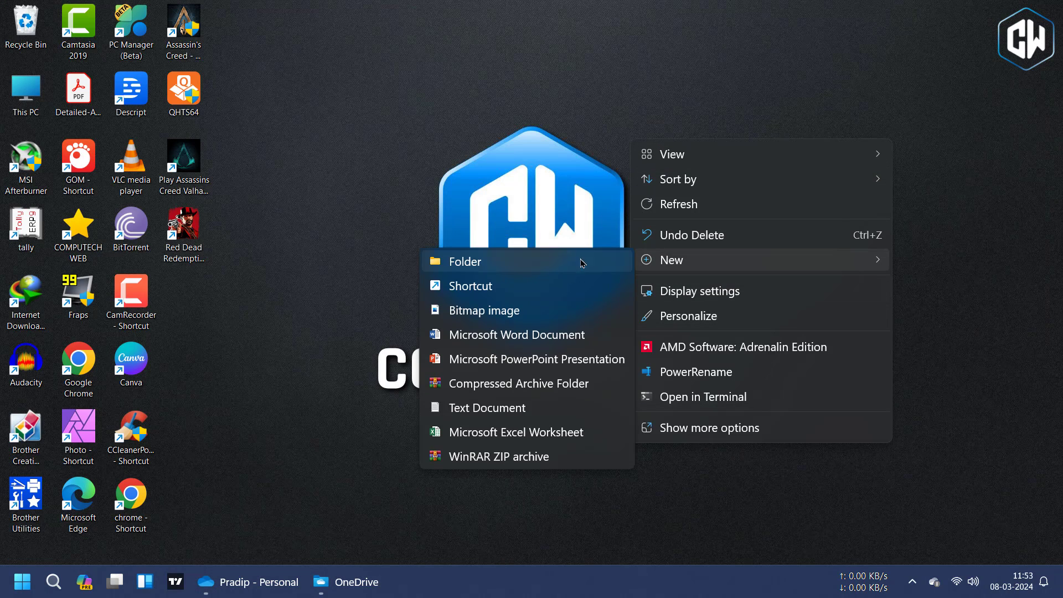
left_click(509, 401)
right_click(470, 67)
mouse_move(509, 183)
left_click(780, 360)
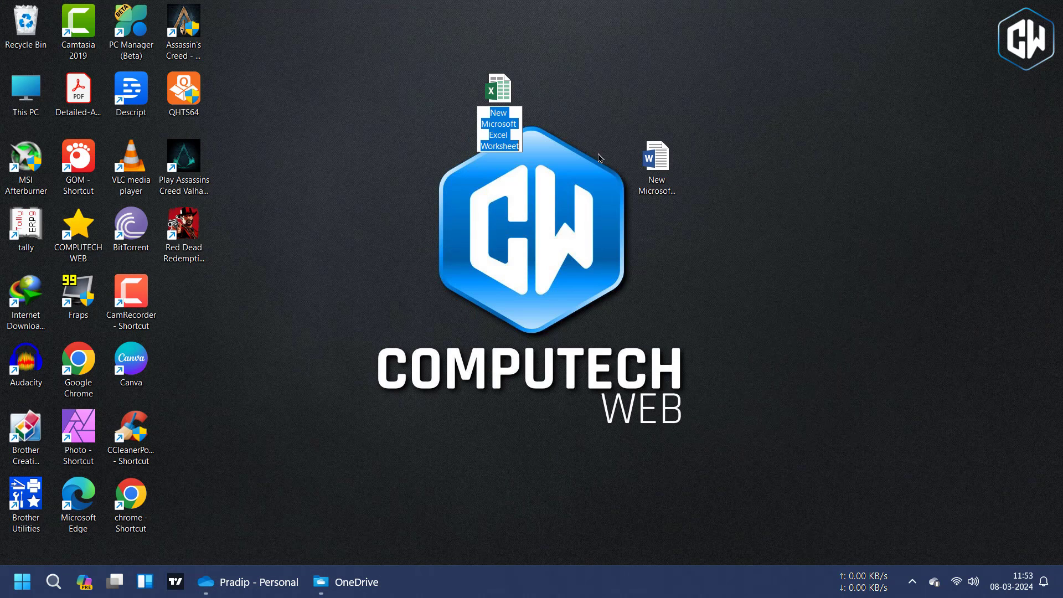
left_click_drag(498, 91, 340, 83)
Step: Move both new files from the desktop into the OneDrive folder window
left_click(346, 582)
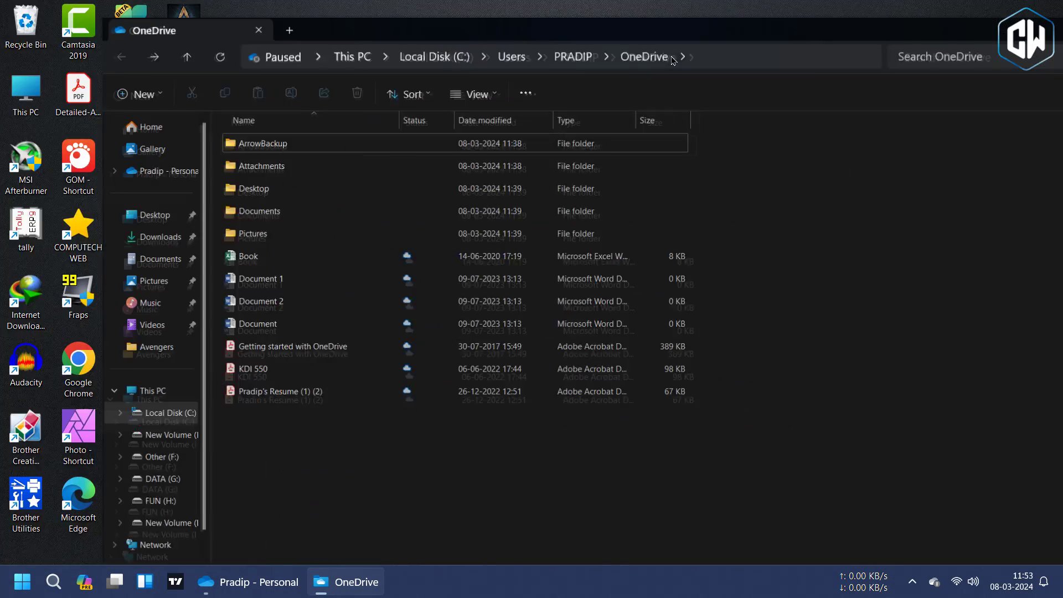
left_click_drag(856, 32, 984, 1)
left_click_drag(302, 66, 371, 199)
left_click_drag(338, 166, 712, 491)
left_click(711, 491)
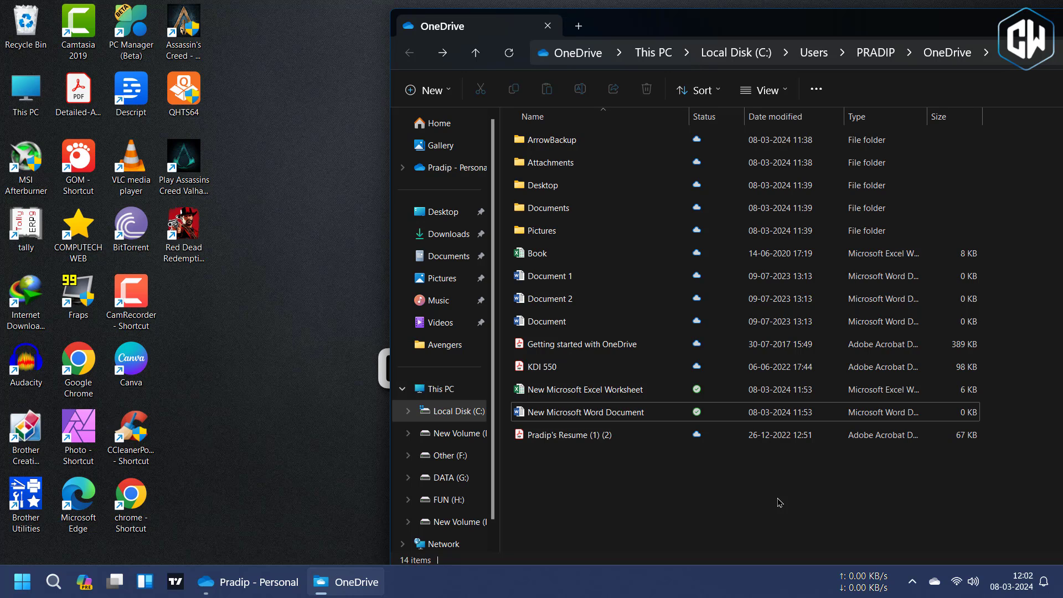
Step: Open OneDrive Settings from the tray icon's help and settings menu
left_click(933, 581)
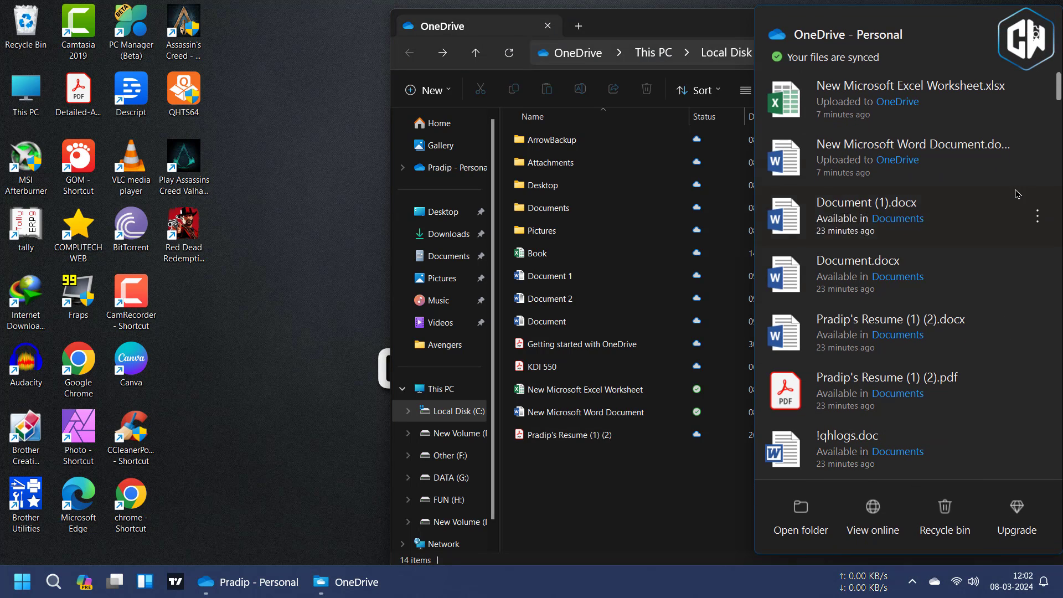
left_click(1034, 40)
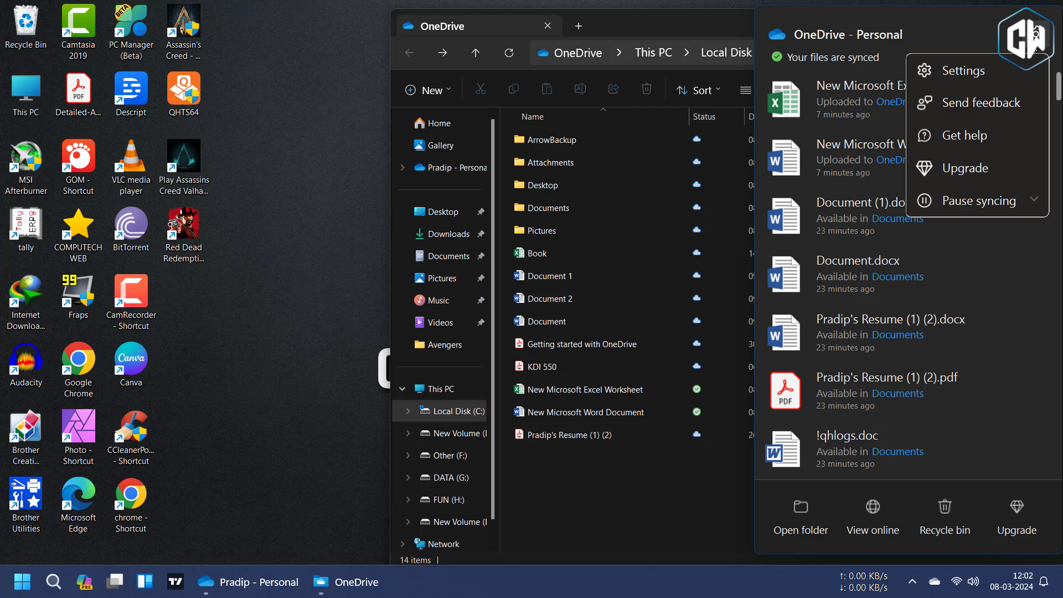
left_click(999, 73)
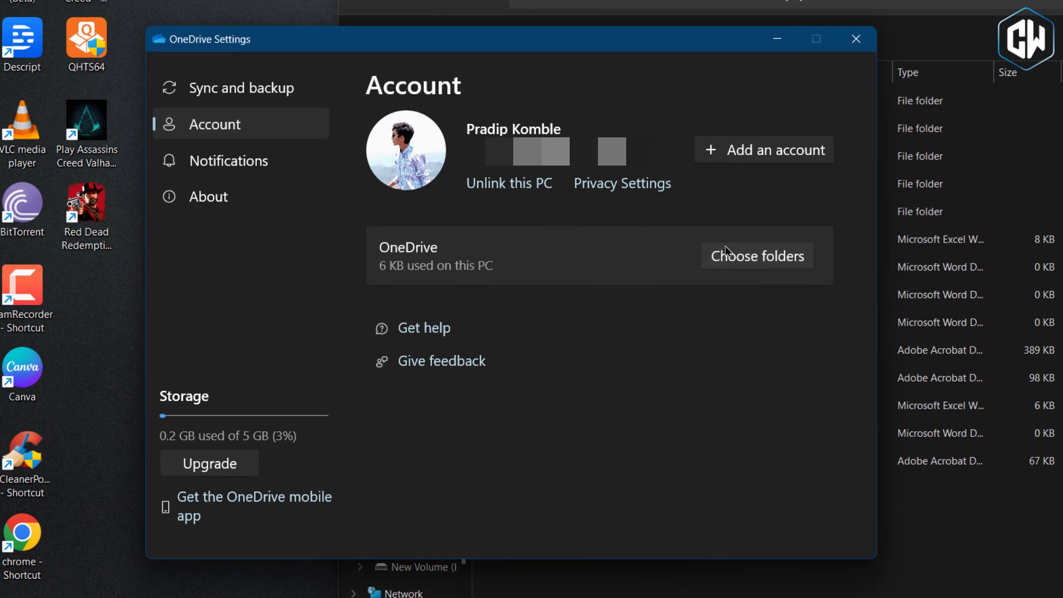
Step: In Choose folders, keep all files available (167.4 MB) and confirm with OK
left_click(740, 256)
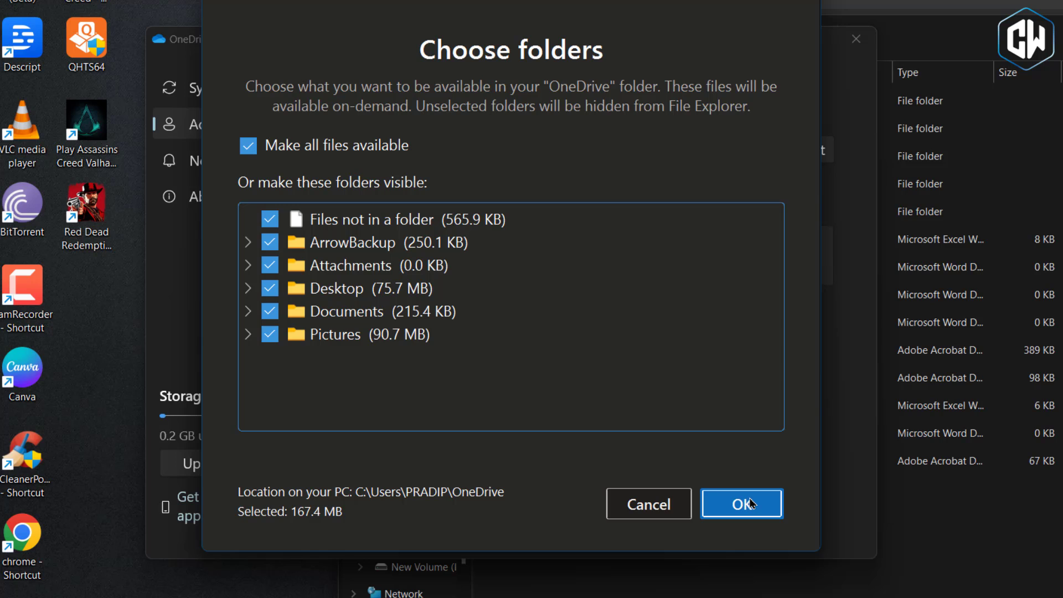
left_click(750, 503)
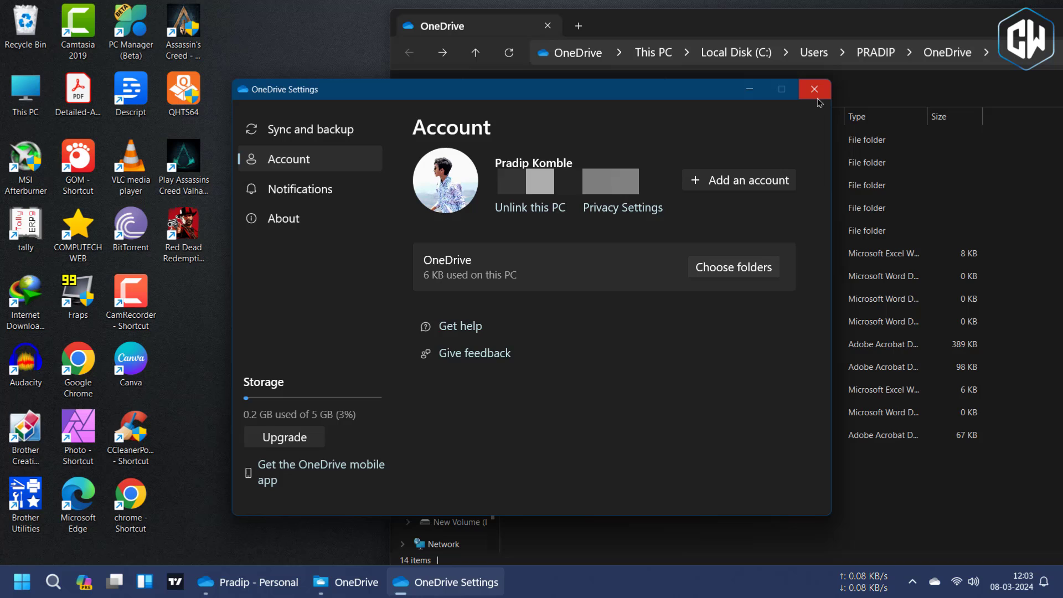
Step: Close OneDrive Settings and maximize Explorer on the 14-item OneDrive folder
left_click(856, 39)
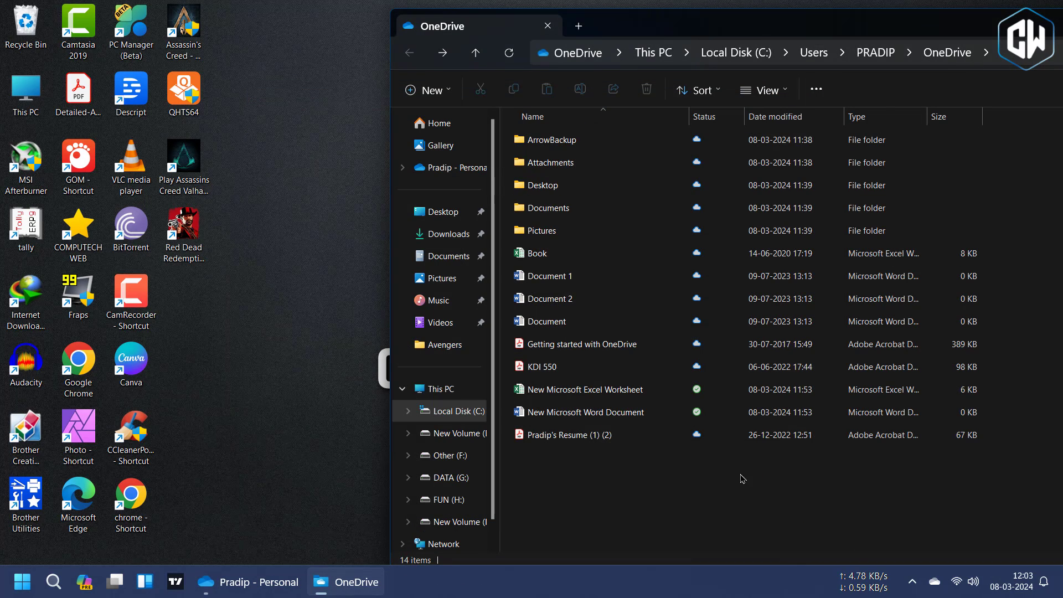
right_click(740, 477)
left_click(671, 465)
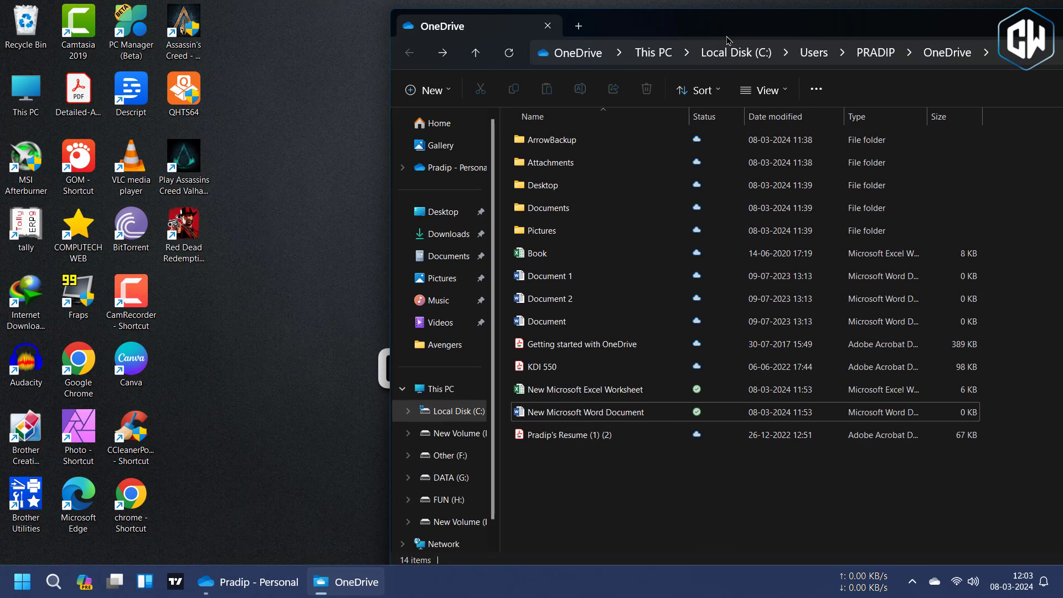
double_click(727, 22)
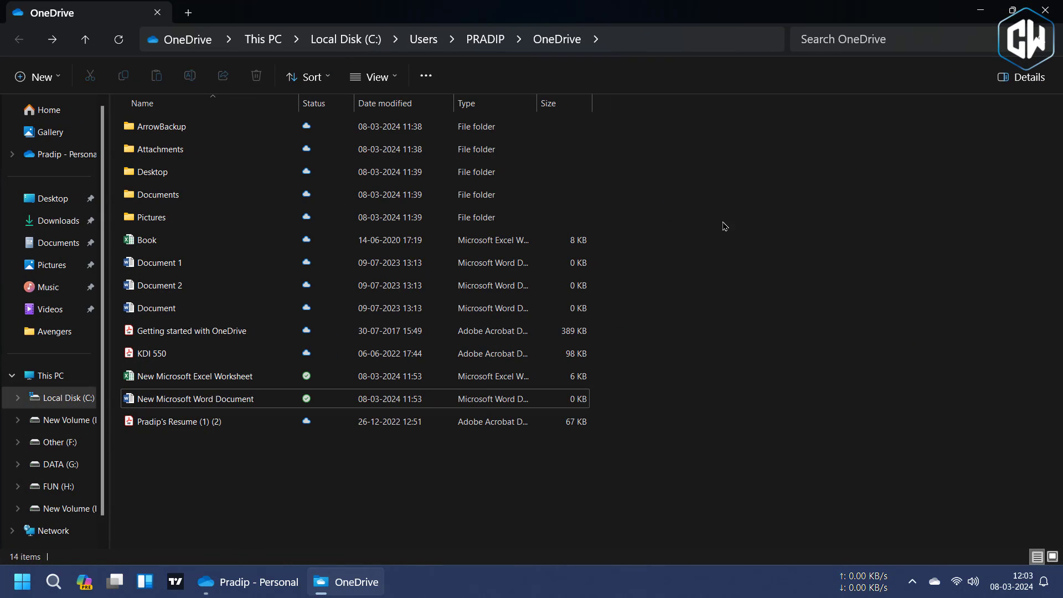